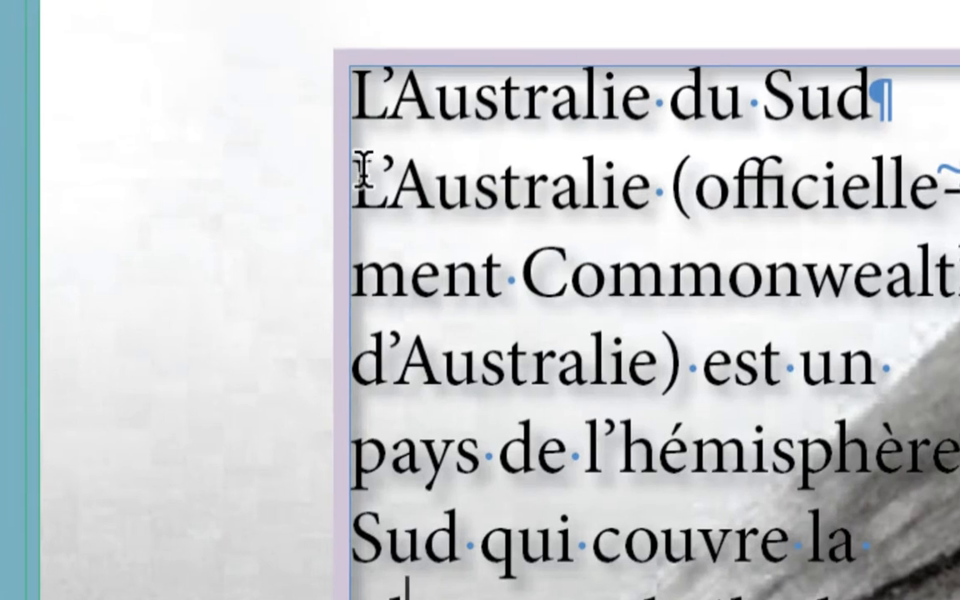
Step: Select the body paragraph below the title, and put the text cursor back at its start
left_click_drag(358, 175, 541, 292)
left_click_drag(398, 196, 679, 396)
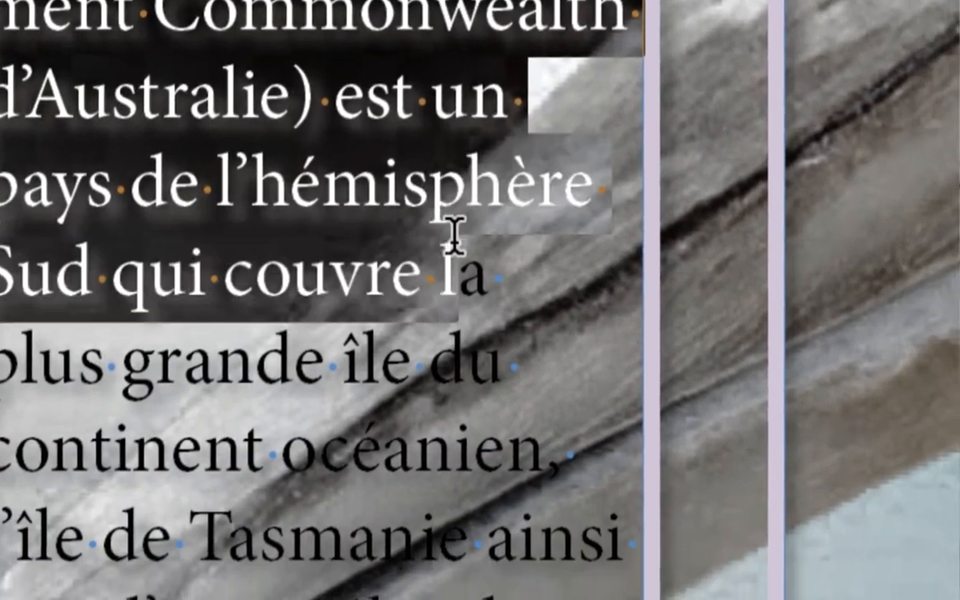
left_click_drag(453, 236, 488, 341)
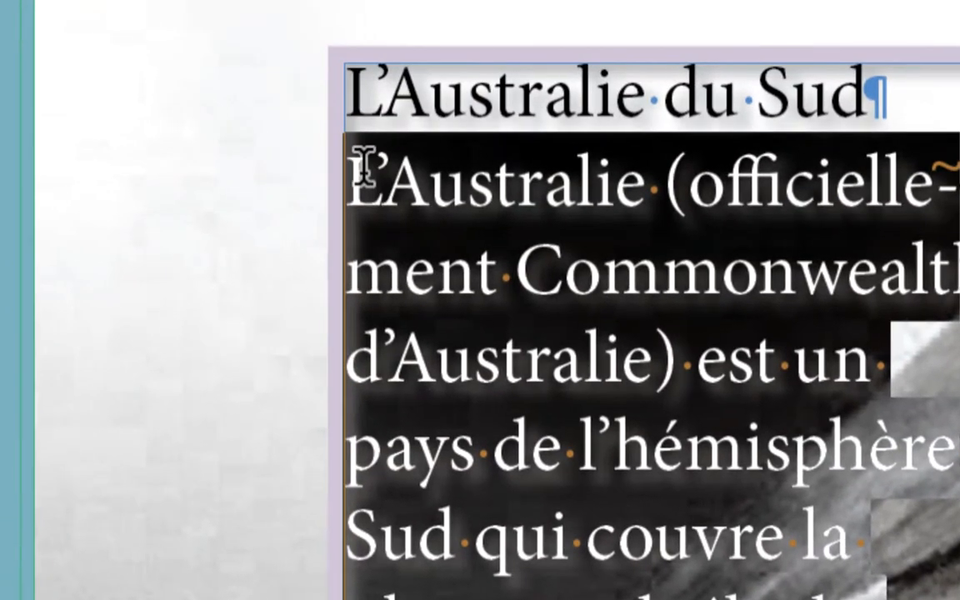
left_click(363, 162)
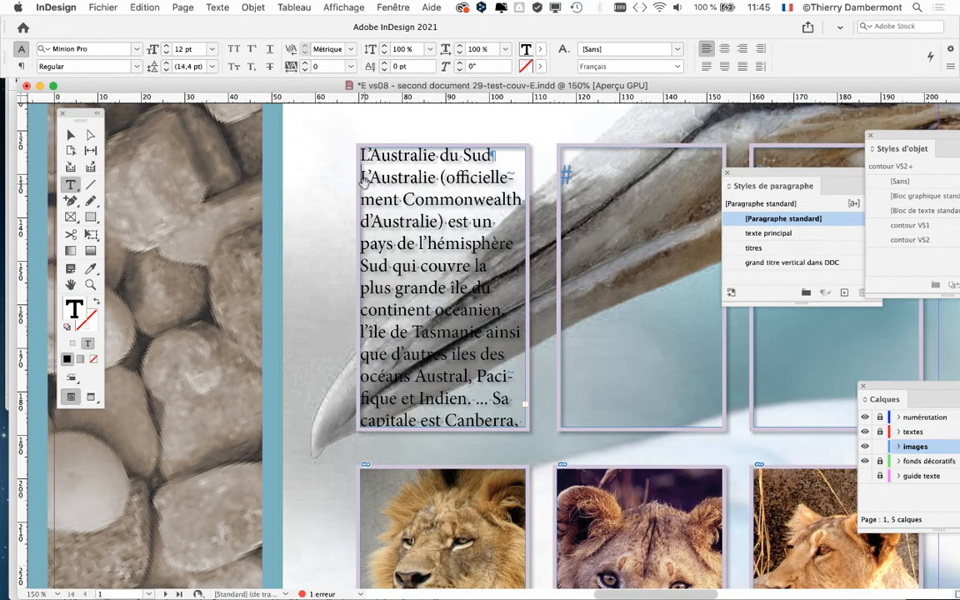
scroll(237, 183, "right", 5)
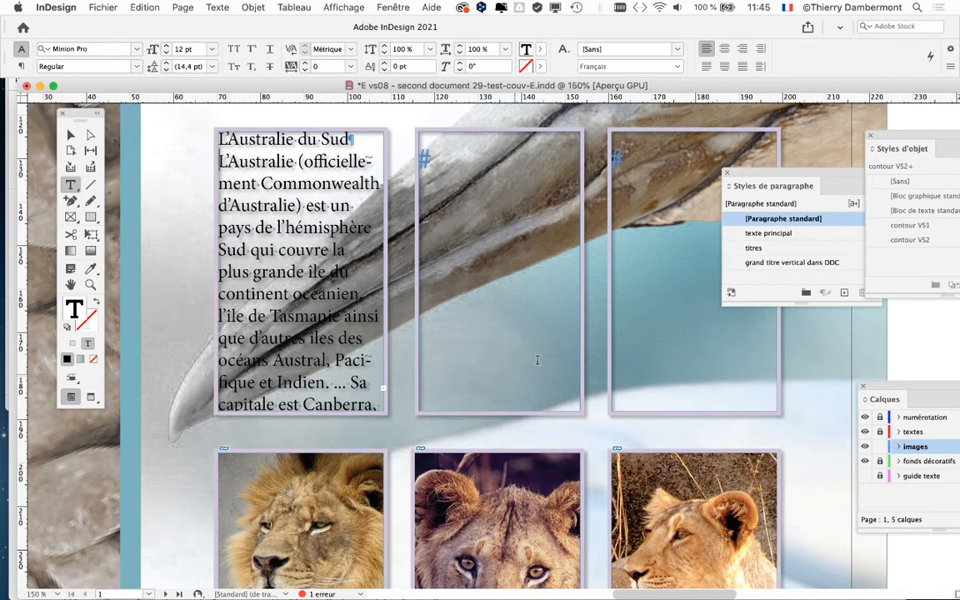
Step: Show the system keyboard viewer in front of the text frames, move it over the first columns, and close it
left_click(786, 8)
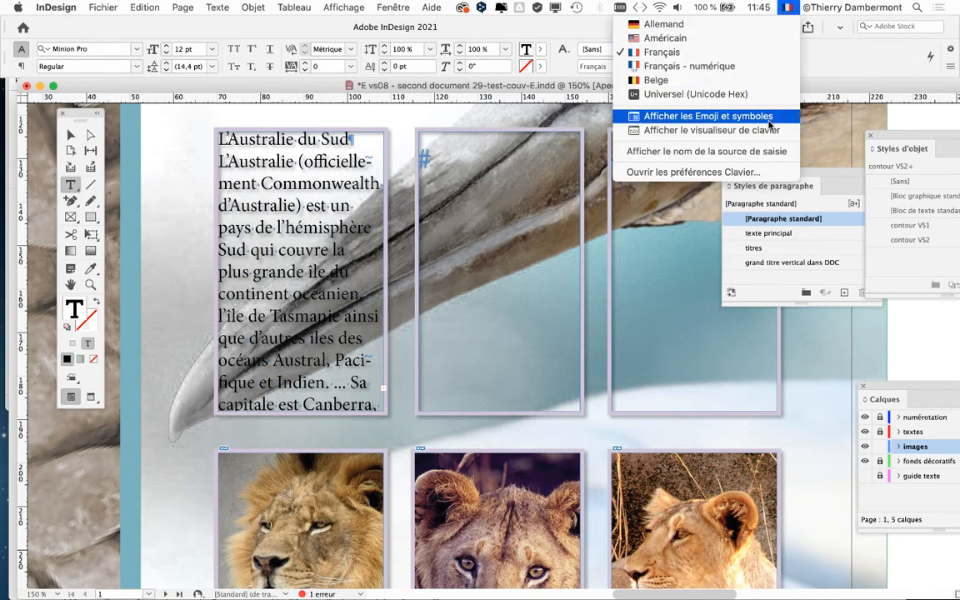
left_click(772, 131)
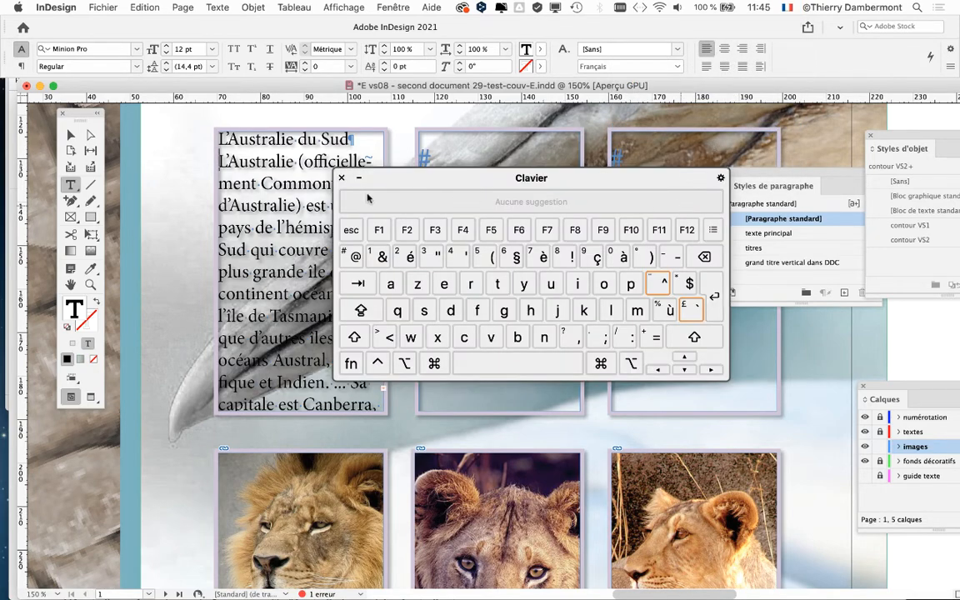
left_click_drag(428, 183, 342, 173)
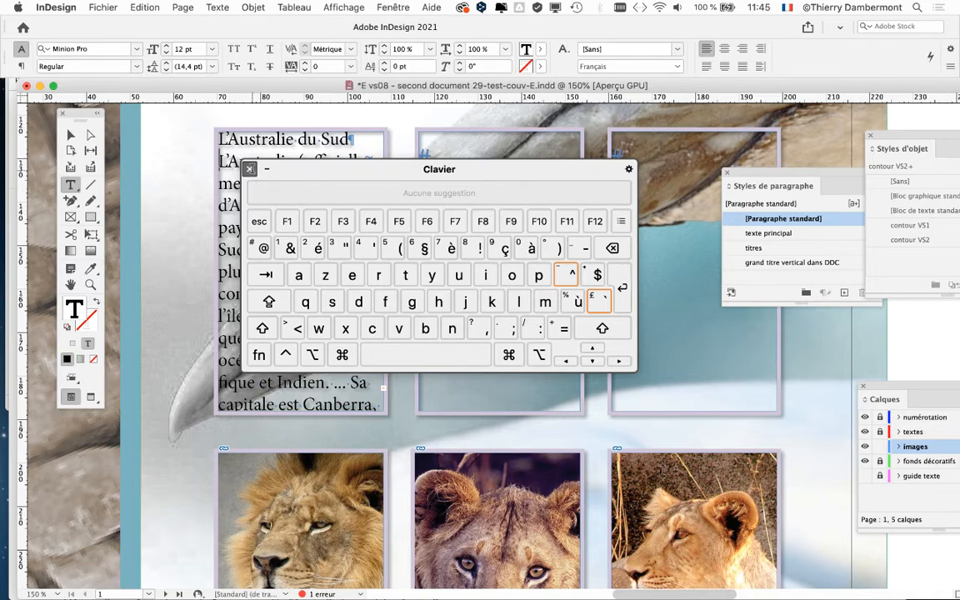
left_click(249, 168)
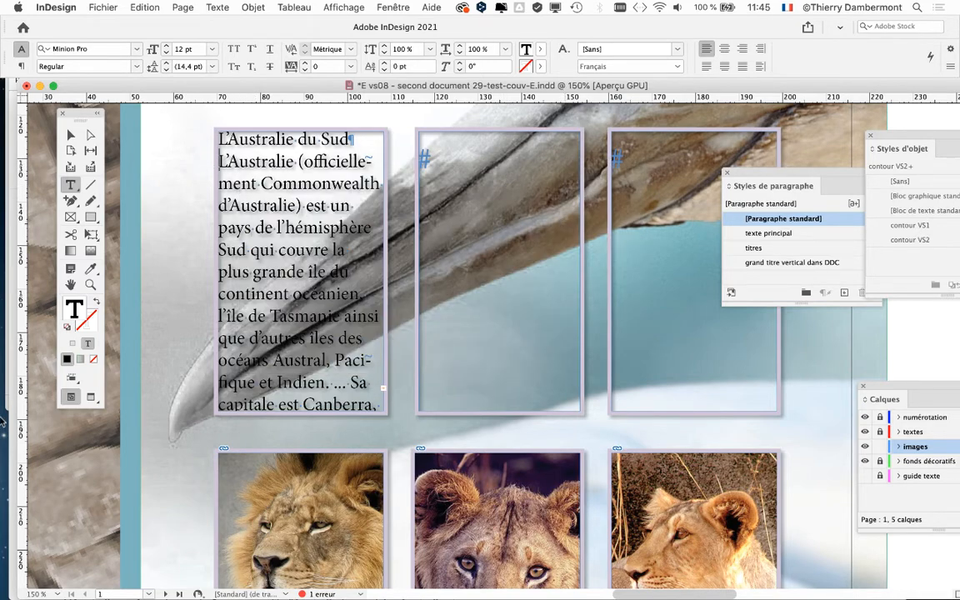
Step: Select the text from the start of the paragraph "L'Australie (officiellement" to the end of the story
mouse_move(4, 400)
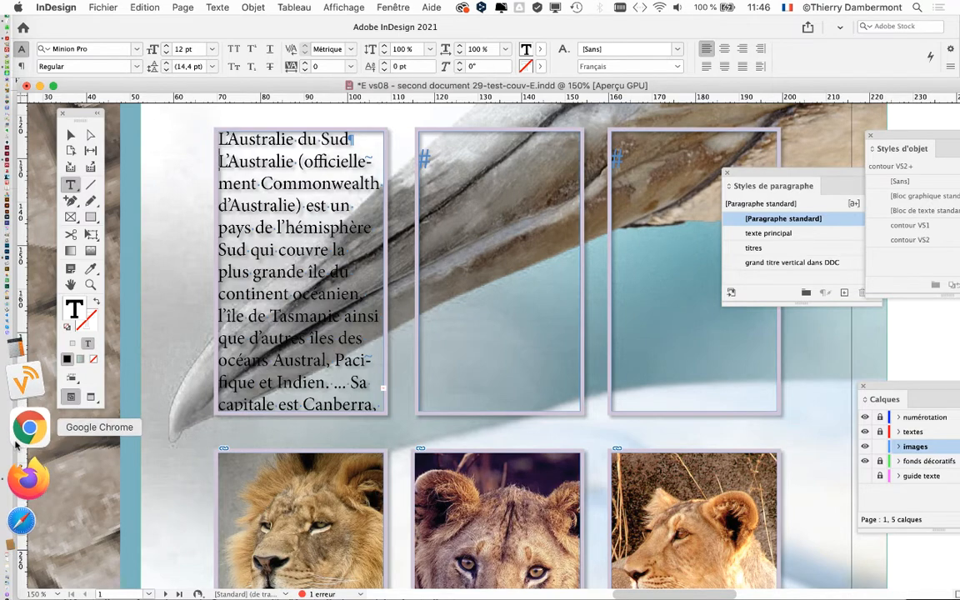
key("super+a")
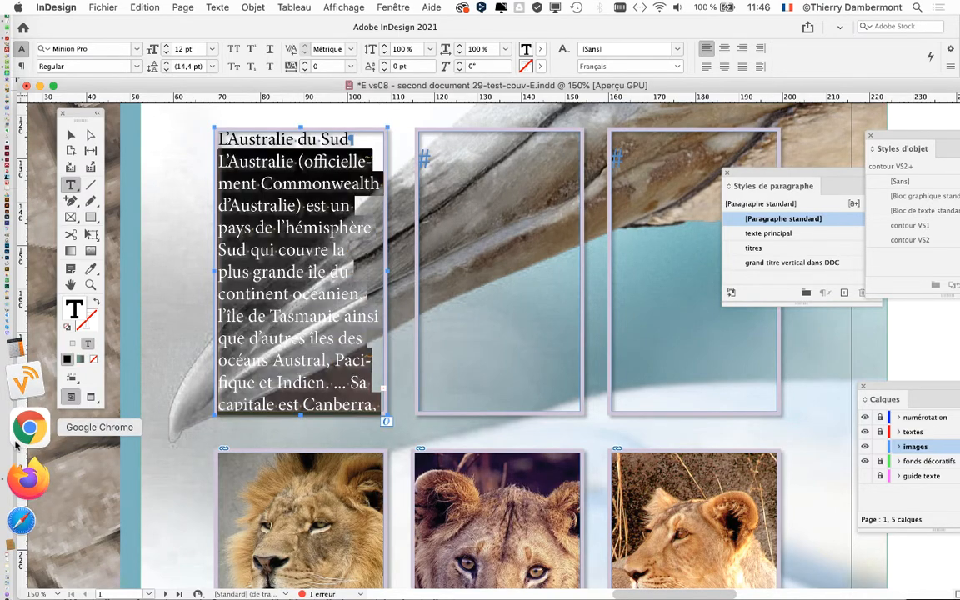
left_click(230, 173)
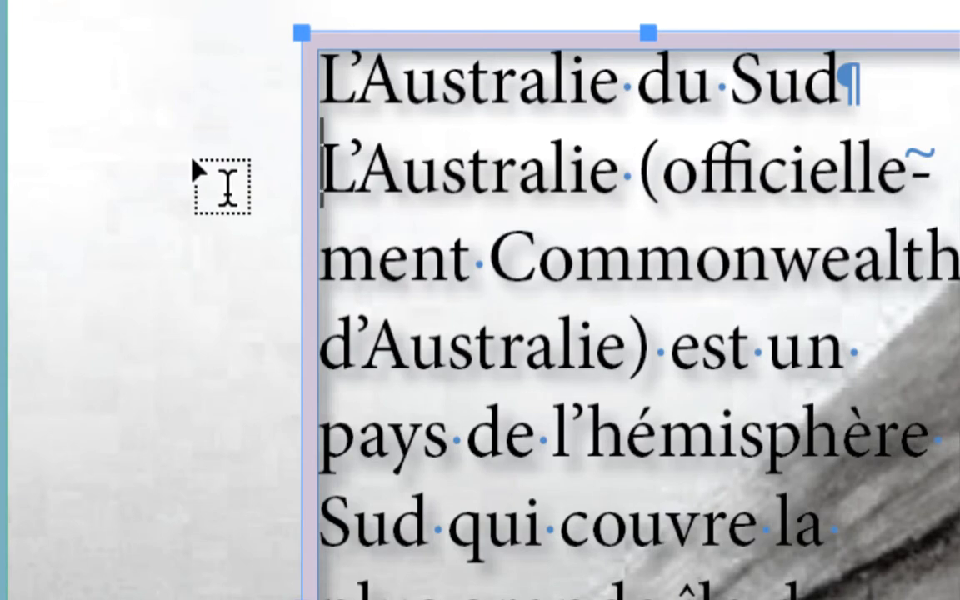
key("ctrl+shift+End")
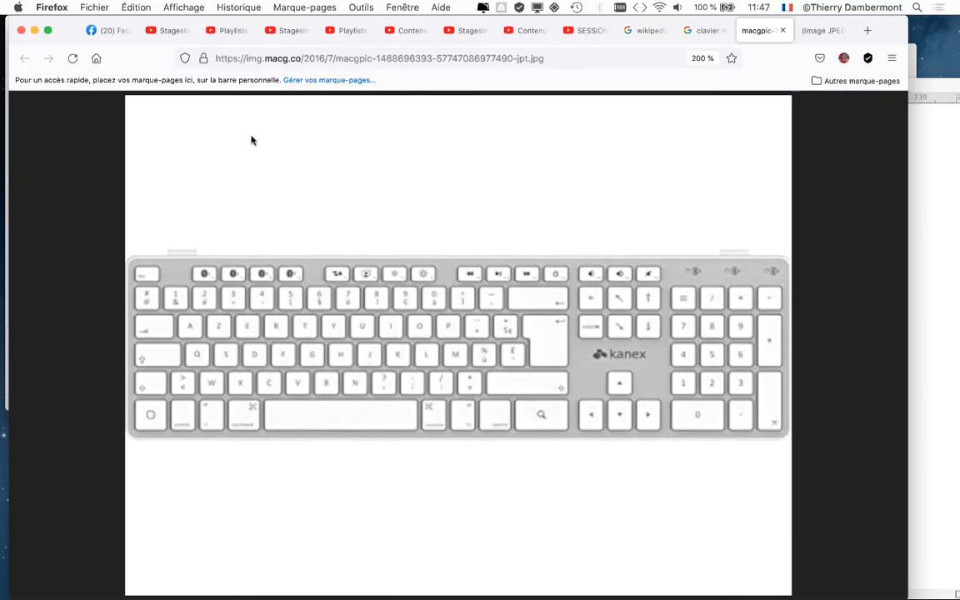
Step: Switch from the keyboard picture in Firefox back to the InDesign document
key("super+Tab")
left_click(354, 314)
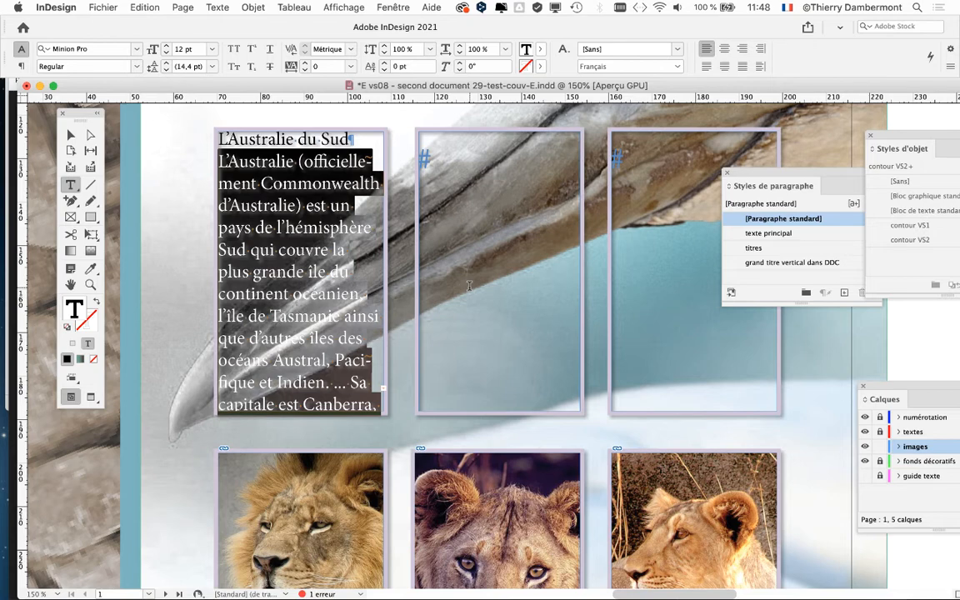
key("super")
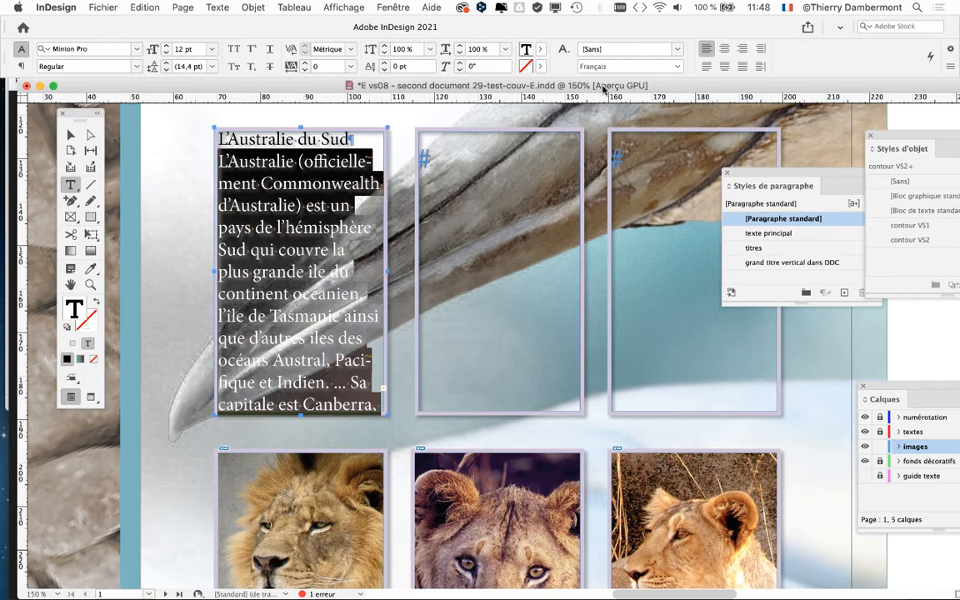
Step: Switch to Firefox, look through the "clavier mac étendu" image results, and search images for "clavier mac portable"
key("super+Tab")
left_click(698, 30)
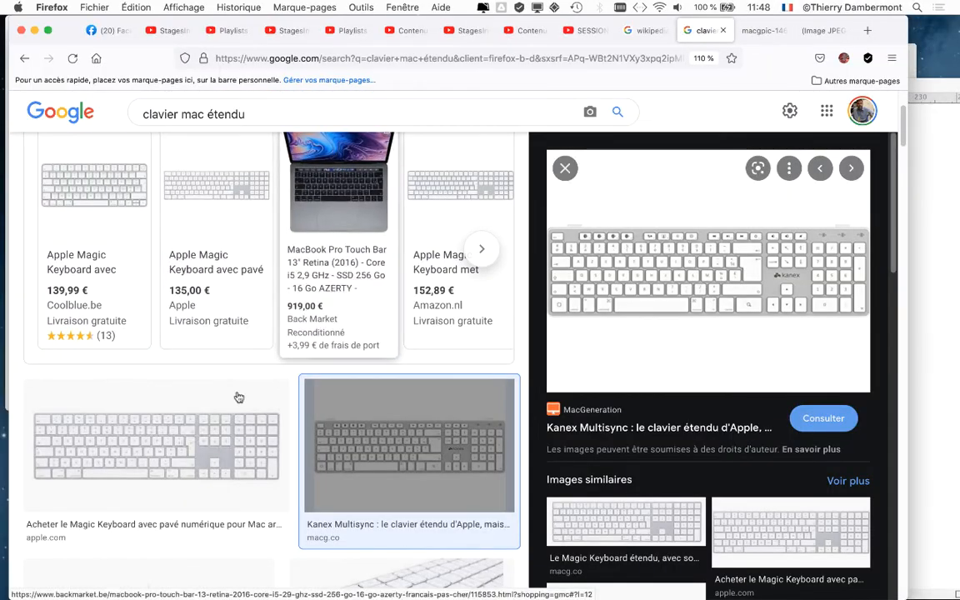
scroll(200, 421, "down", 3)
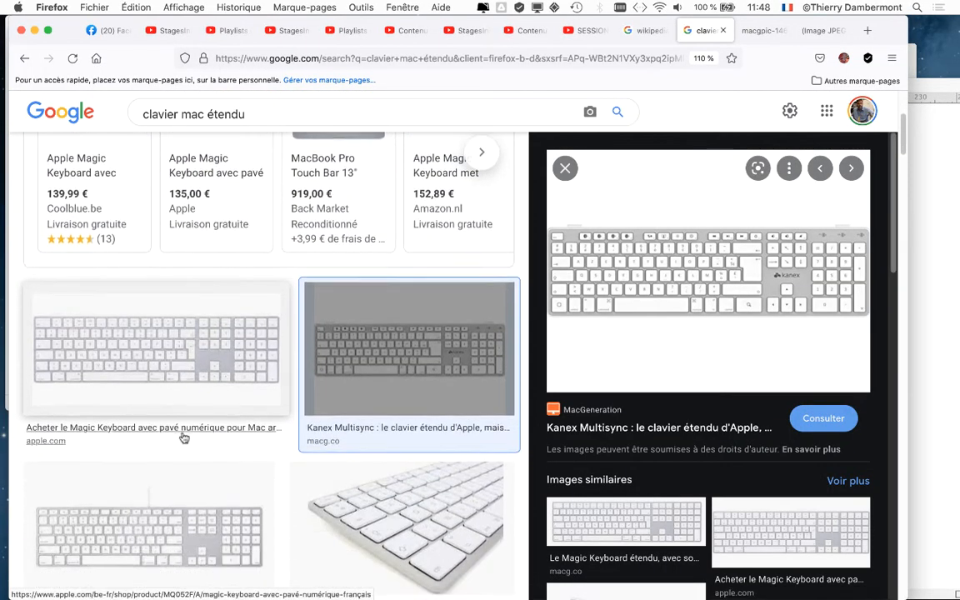
scroll(183, 437, "down", 5)
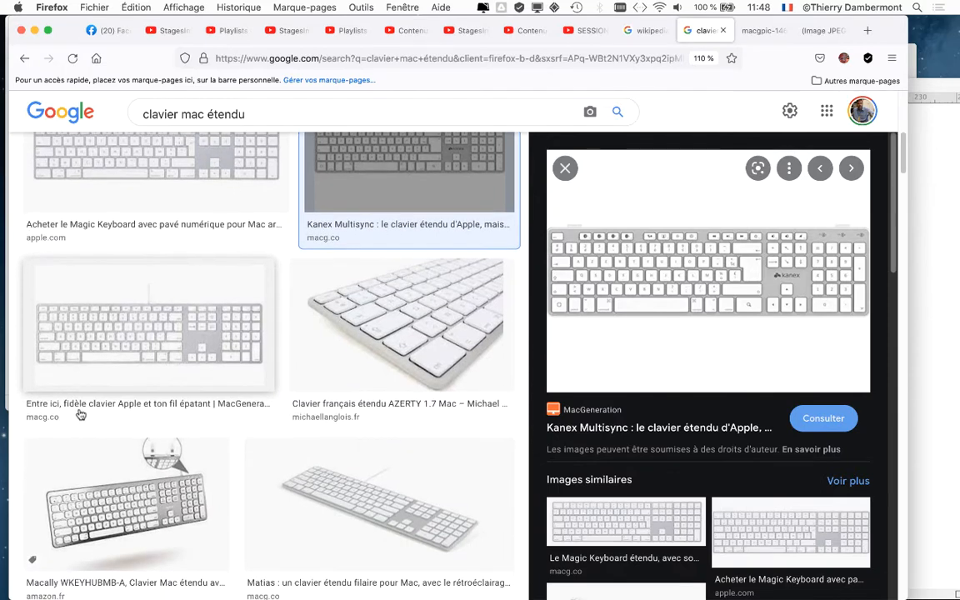
scroll(80, 414, "down", 2)
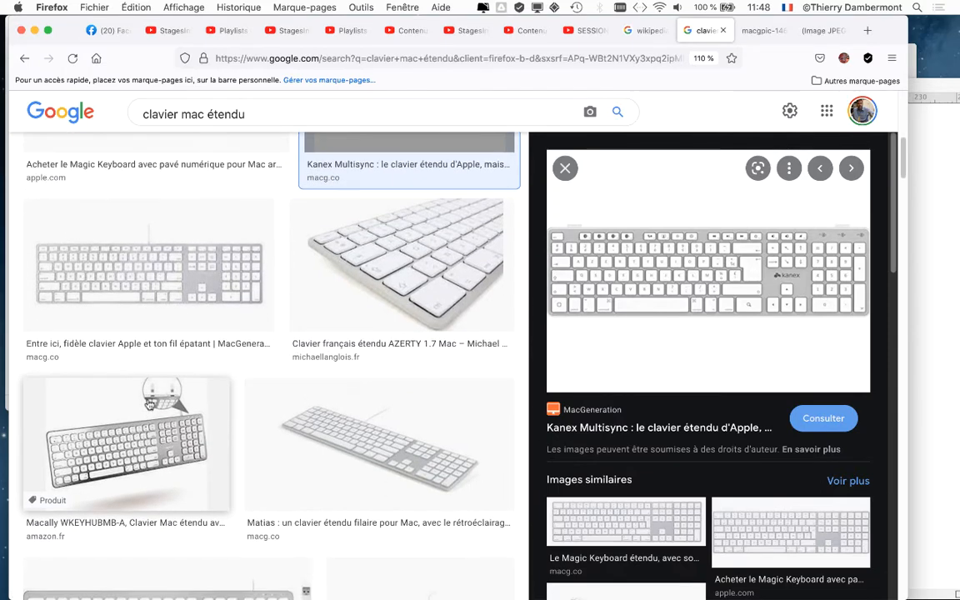
left_click_drag(206, 112, 278, 110)
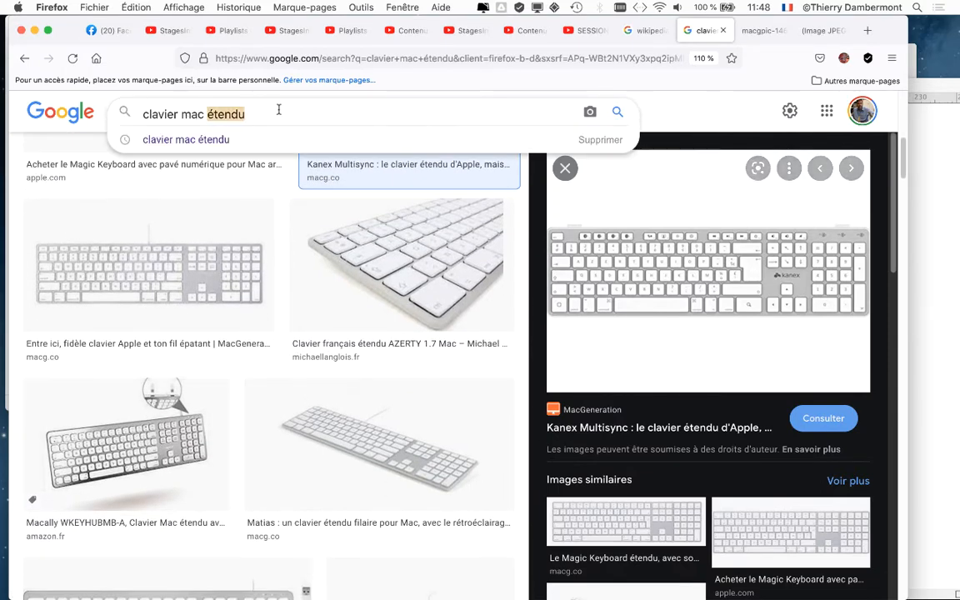
type("portable")
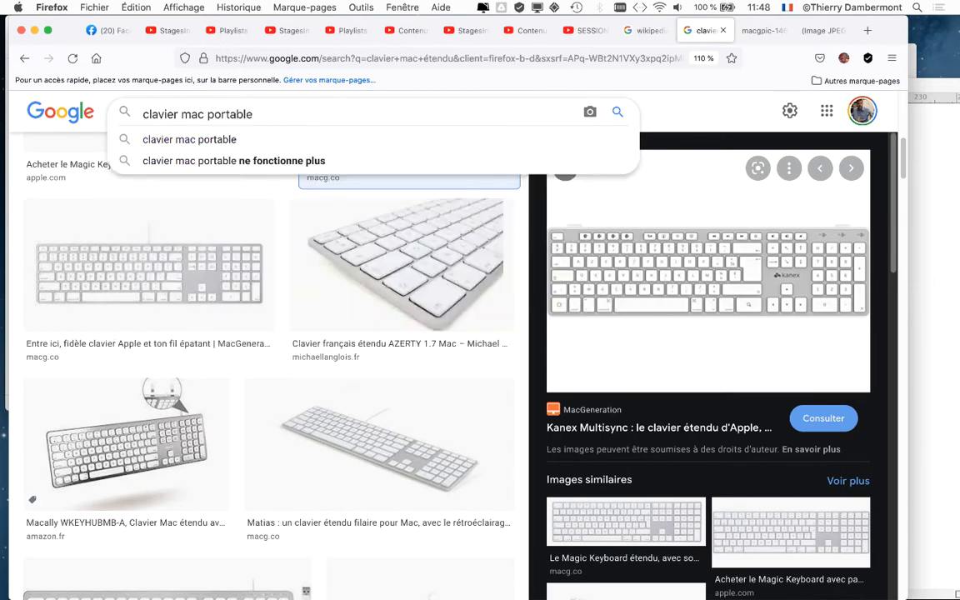
key("Return")
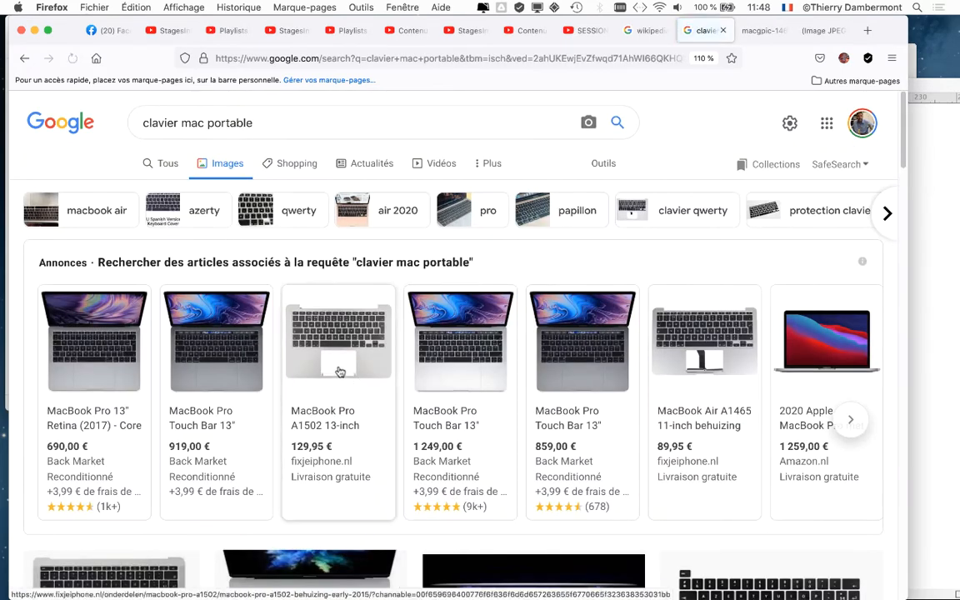
Step: Examine a MacBook Pro keyboard picture enlarged to 120 %, and switch back to the InDesign document
mouse_move(336, 329)
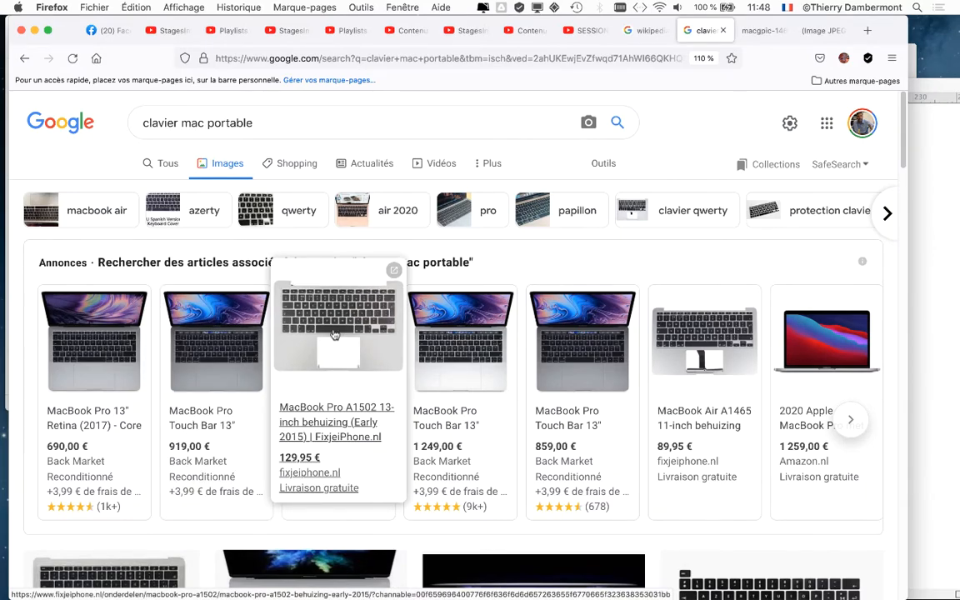
mouse_move(204, 317)
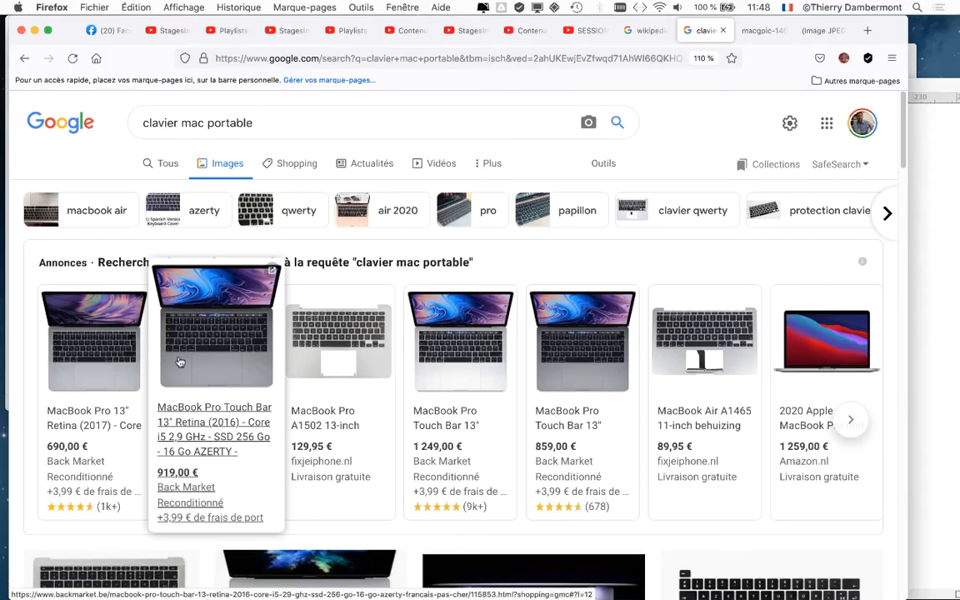
left_click(183, 379)
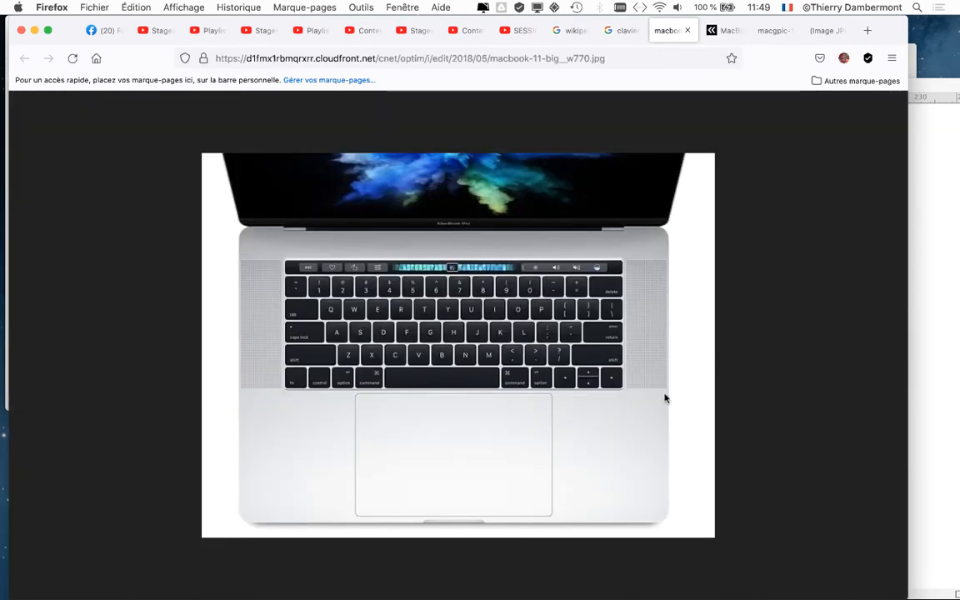
key("super+plus")
key("super+plus")
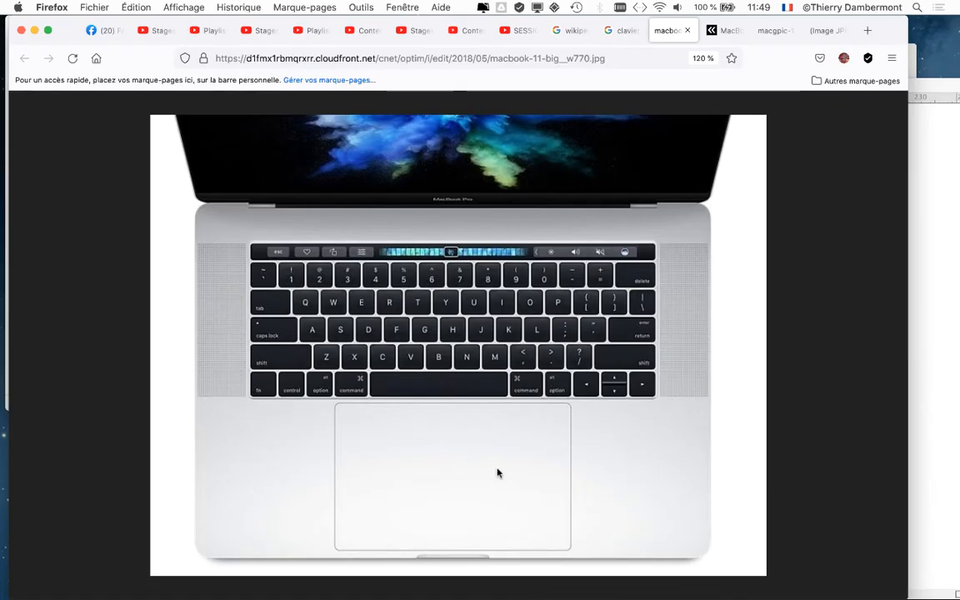
left_click(35, 30)
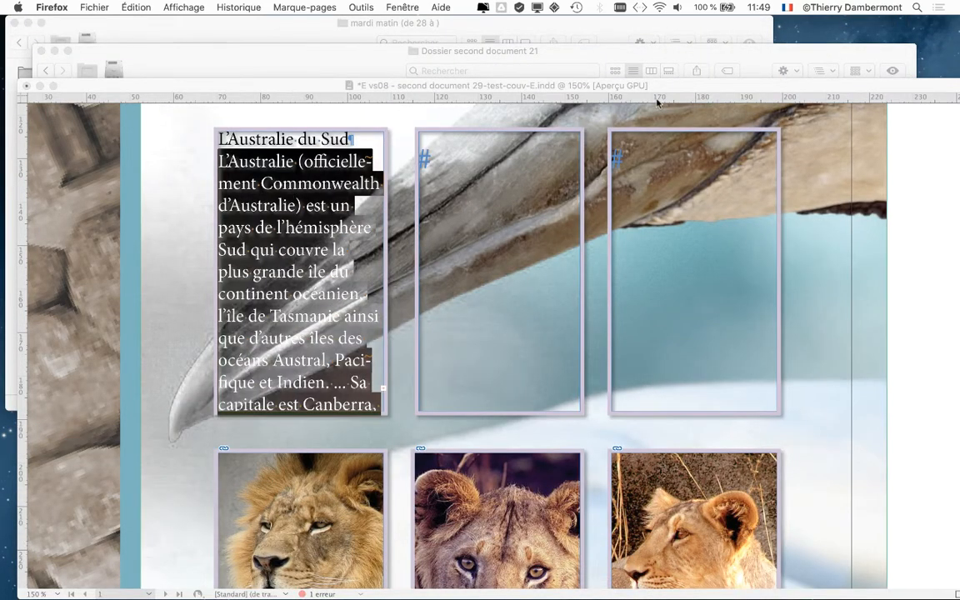
left_click(633, 84)
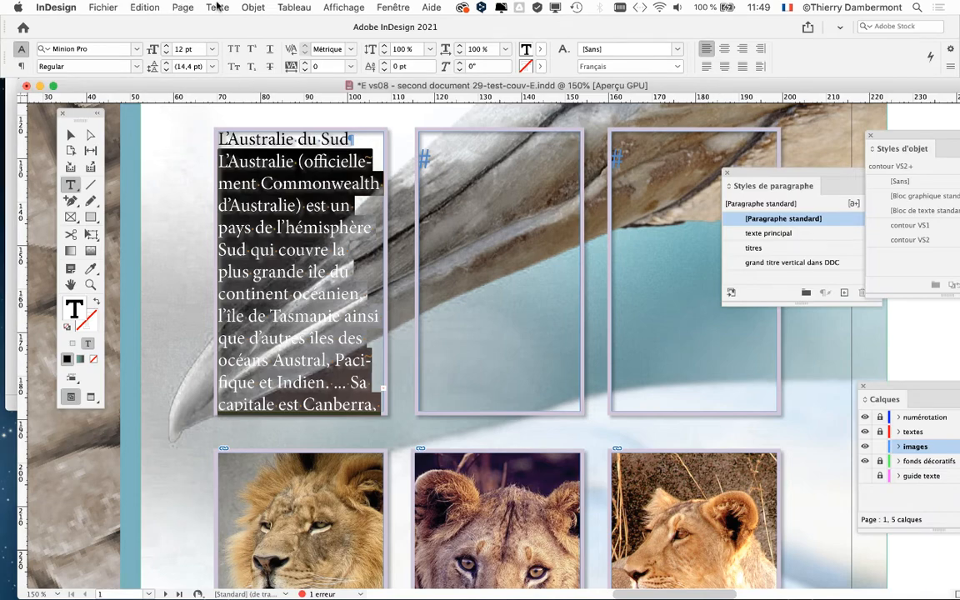
Step: Show the character settings beside the text and set the selected body text's font size to 8 pt
left_click(218, 7)
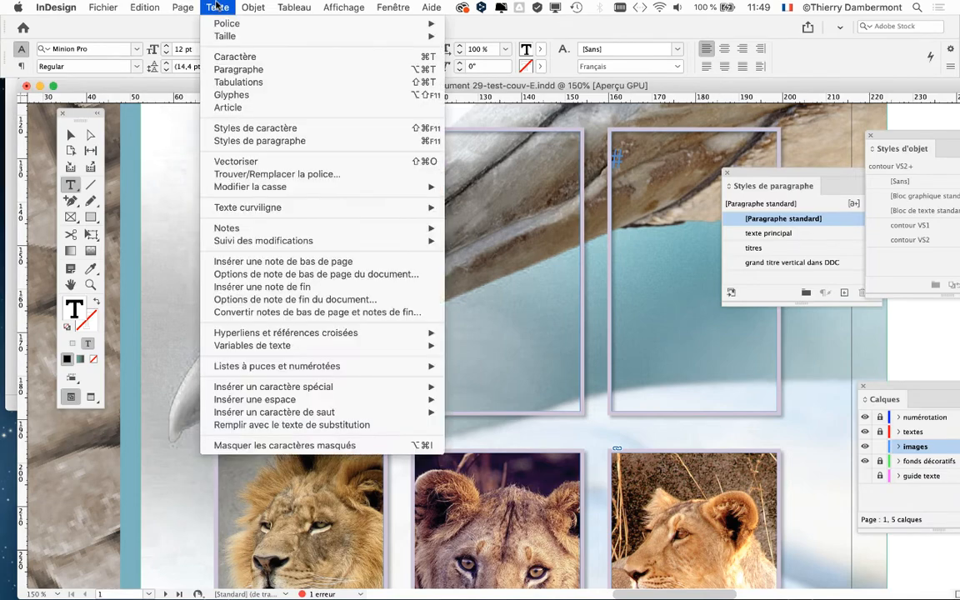
left_click(226, 58)
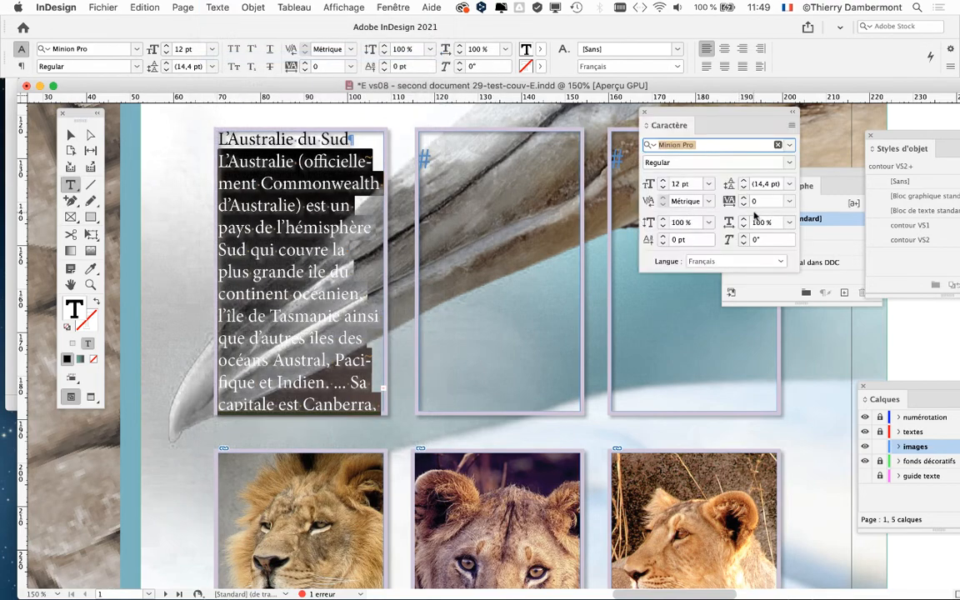
left_click_drag(614, 109, 450, 138)
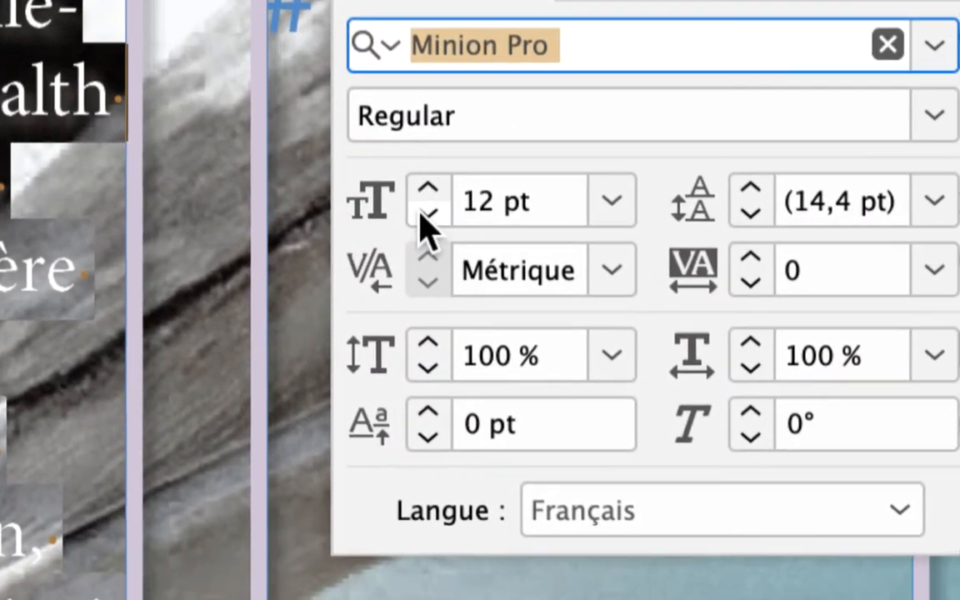
left_click(463, 284)
left_click(462, 284)
left_click(462, 285)
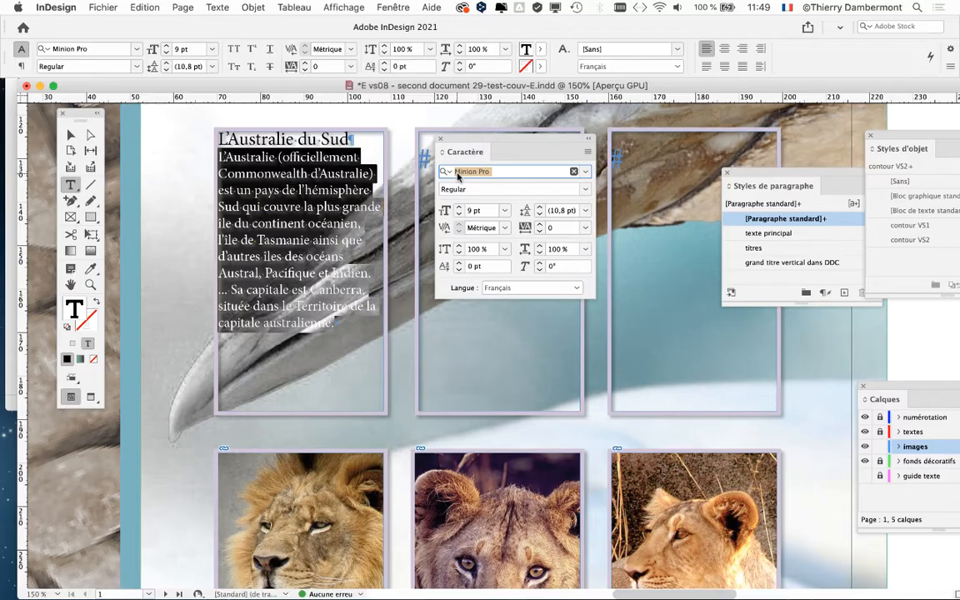
left_click(459, 214)
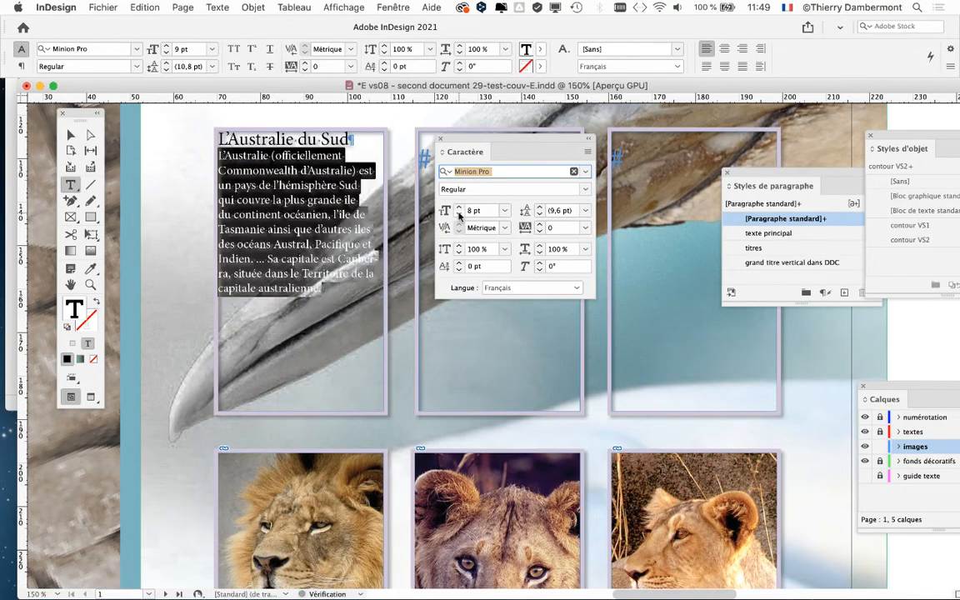
Step: Preview fonts from the font list on the selected body text and apply Book Antiqua
left_click(584, 173)
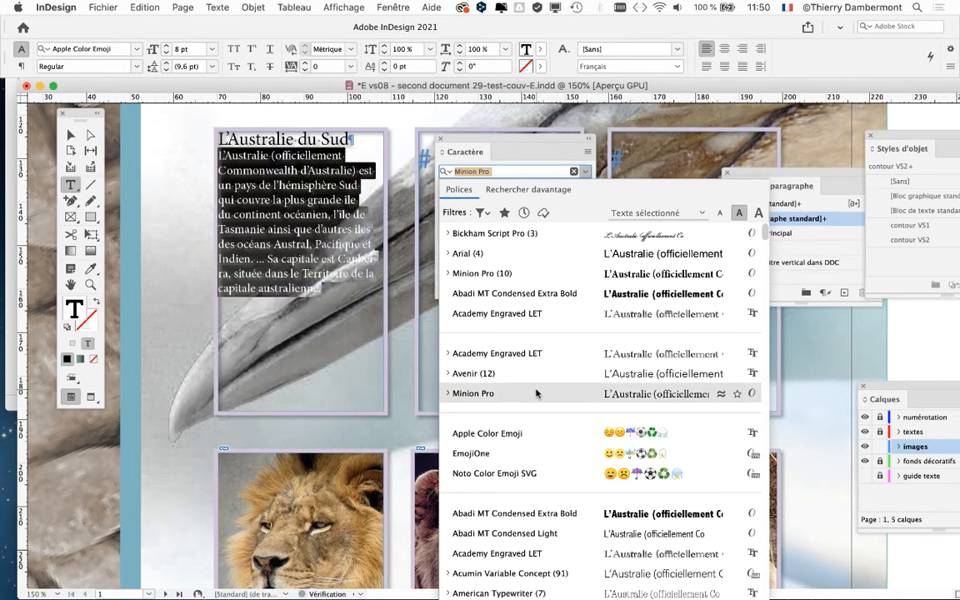
scroll(532, 500, "down", 1)
scroll(532, 505, "down", 10)
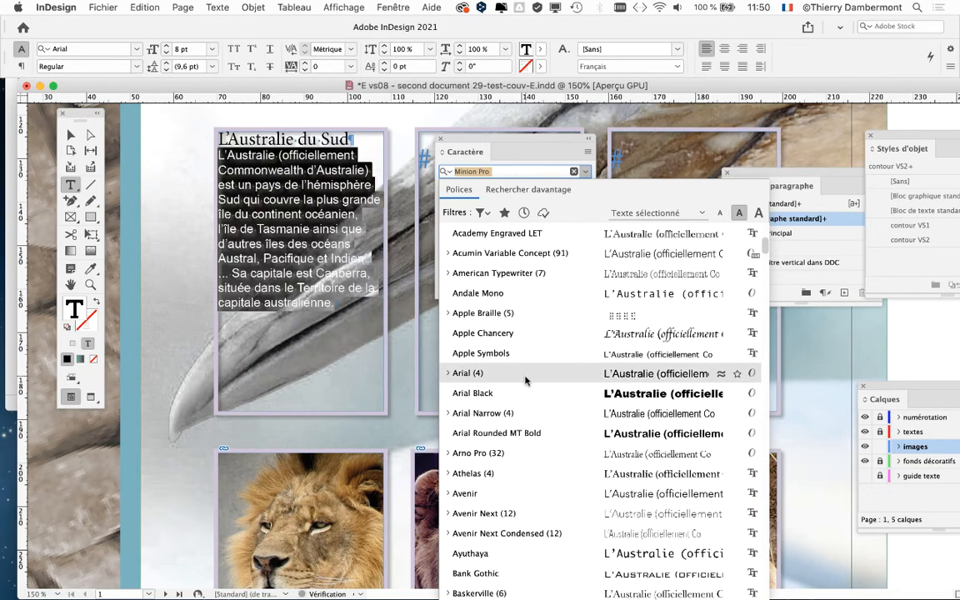
scroll(530, 491, "down", 1)
scroll(530, 494, "down", 3)
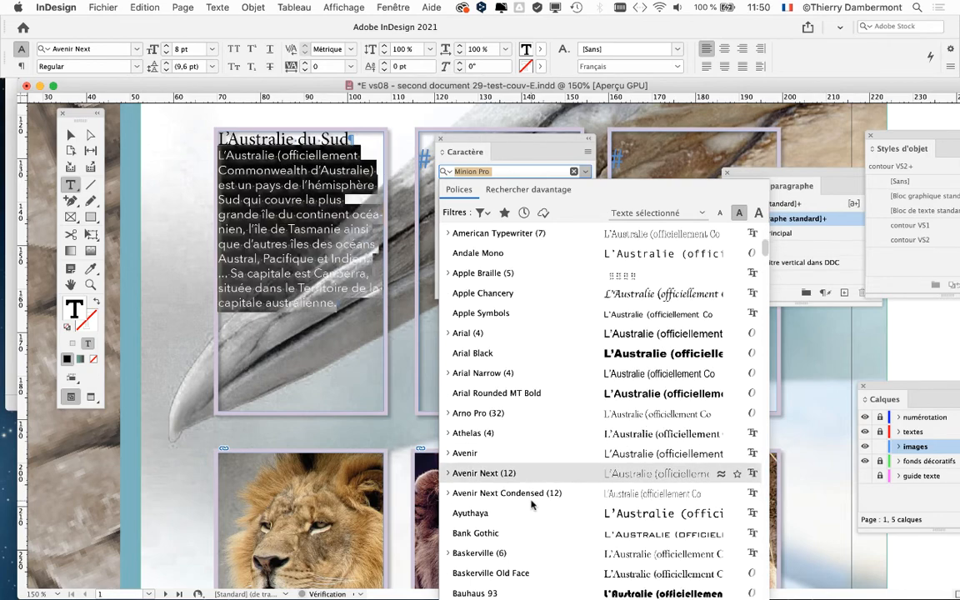
scroll(530, 508, "down", 7)
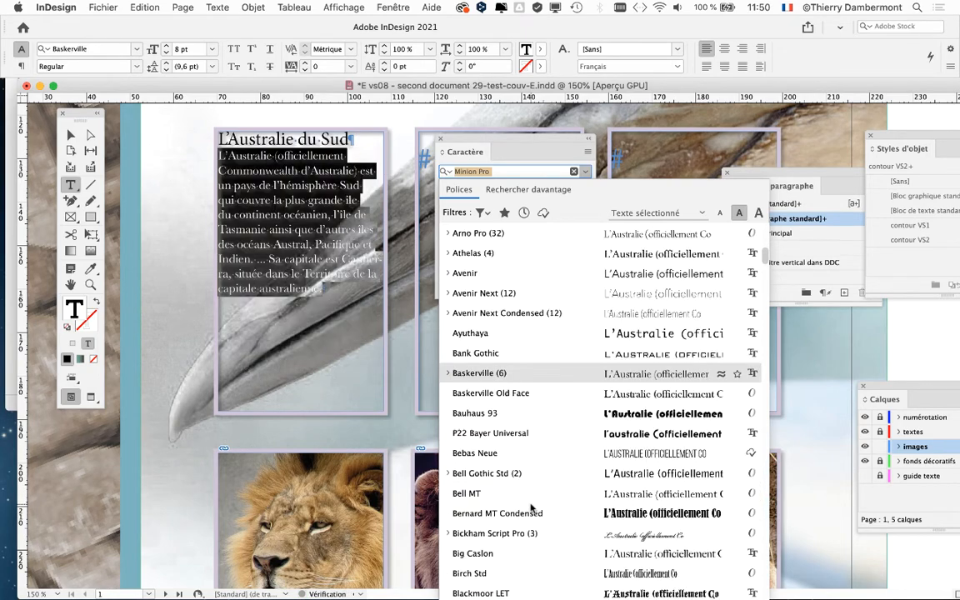
scroll(520, 521, "down", 1)
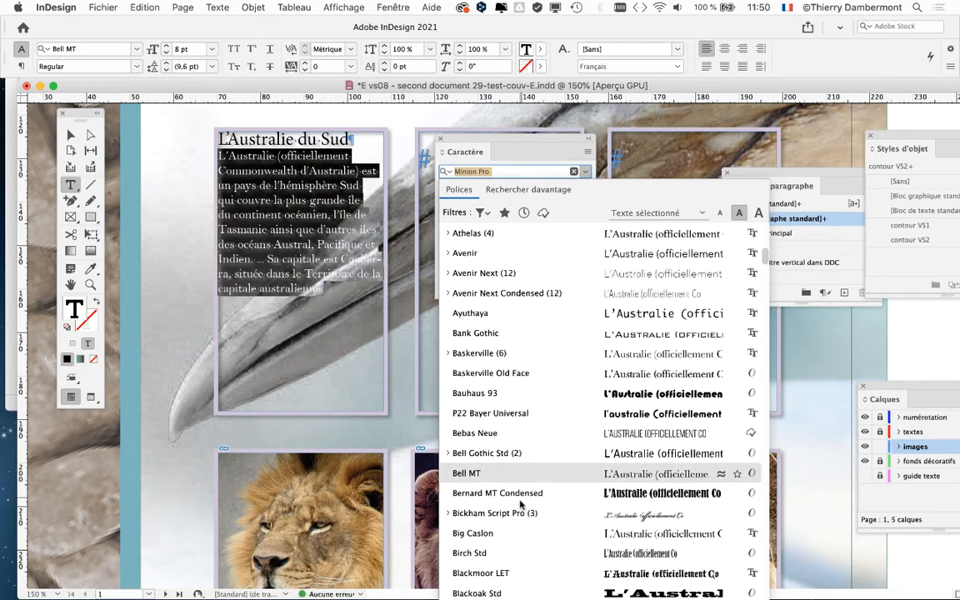
scroll(513, 542, "down", 1)
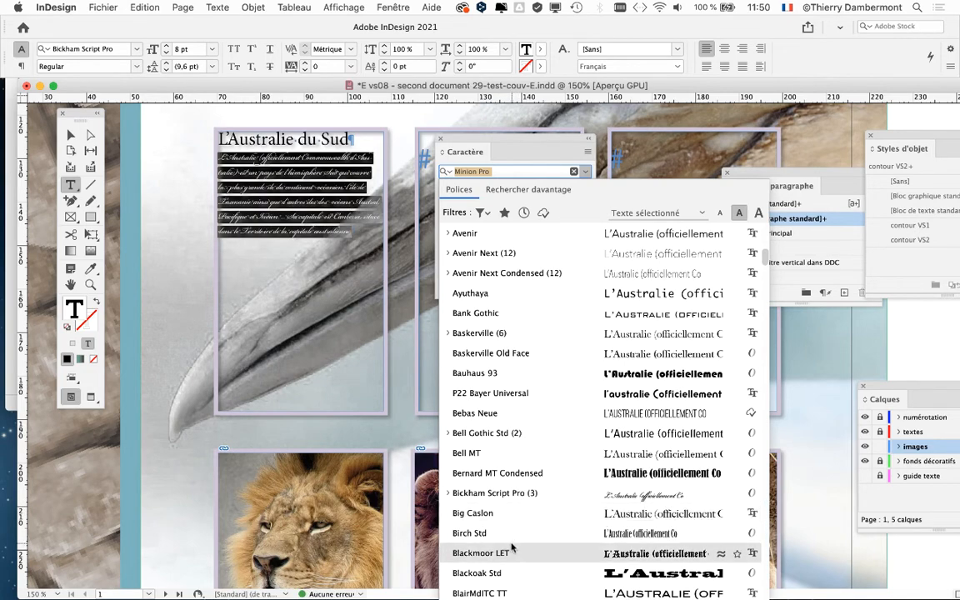
scroll(513, 534, "down", 8)
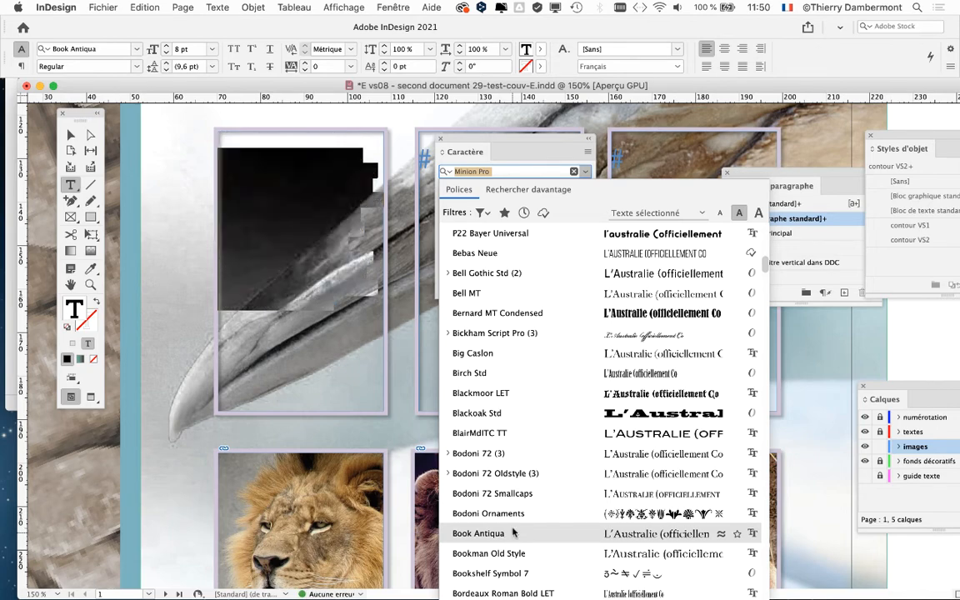
left_click(513, 534)
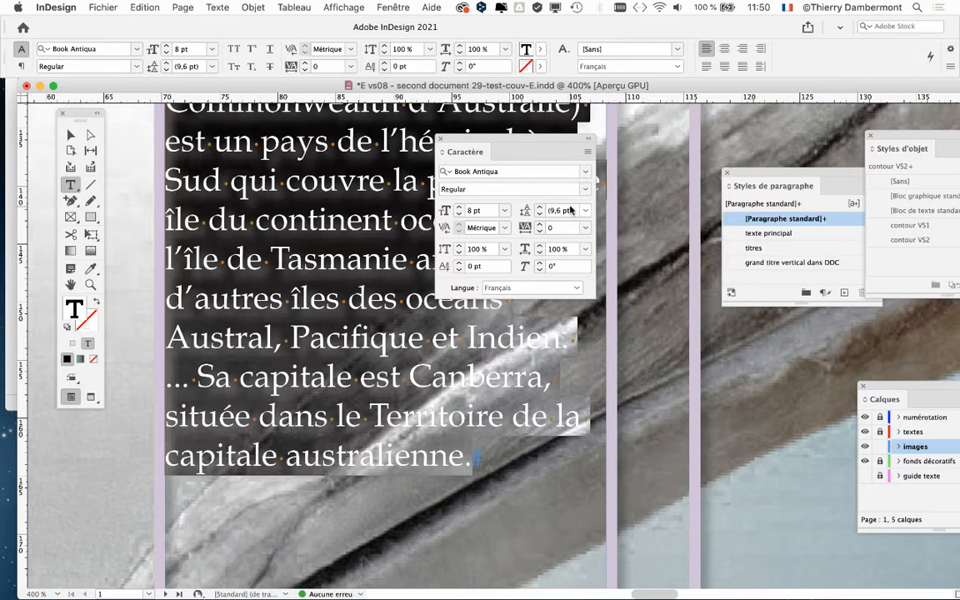
Step: Search the fonts for "arial" and apply Arial Regular to the selected body text
left_click(512, 170)
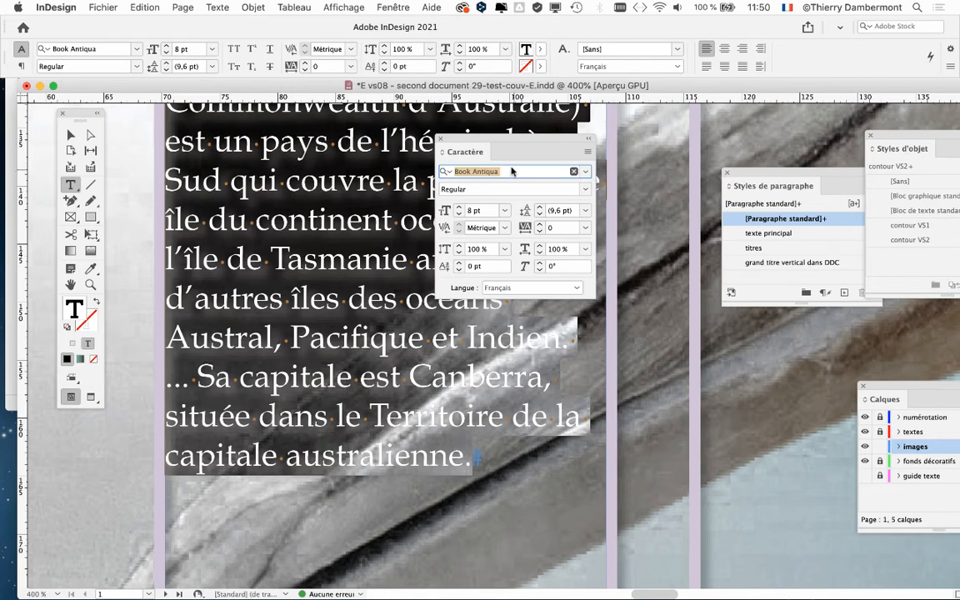
type("arial")
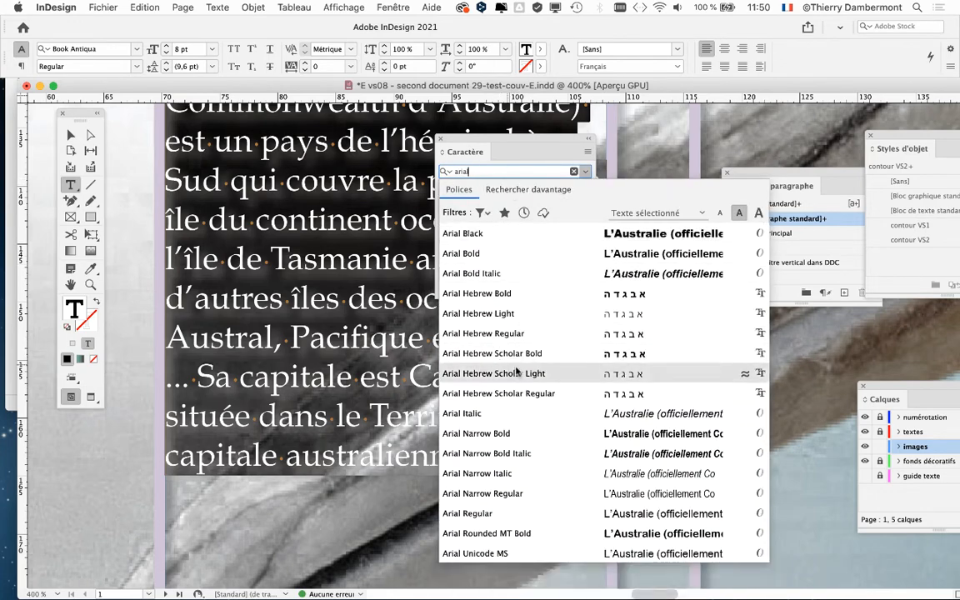
left_click(534, 513)
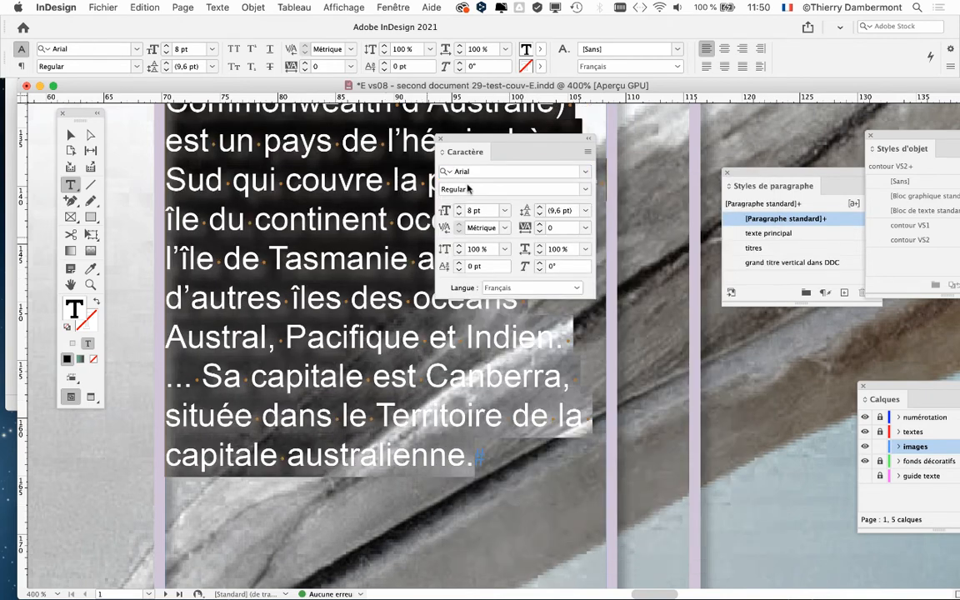
Step: Set the selected body text's kerning to Optique and move the character settings clear of the text
left_click_drag(484, 140, 593, 134)
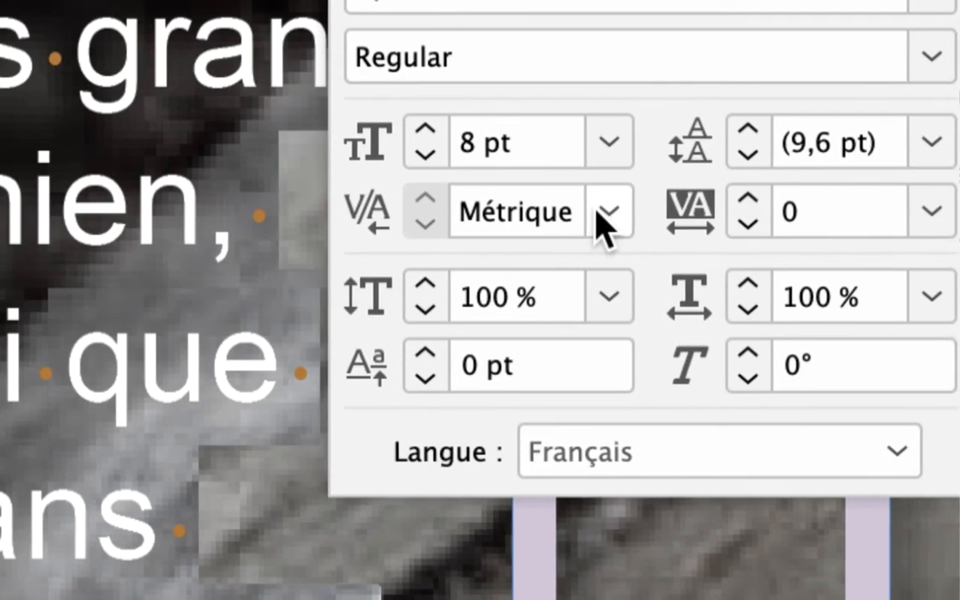
left_click(607, 215)
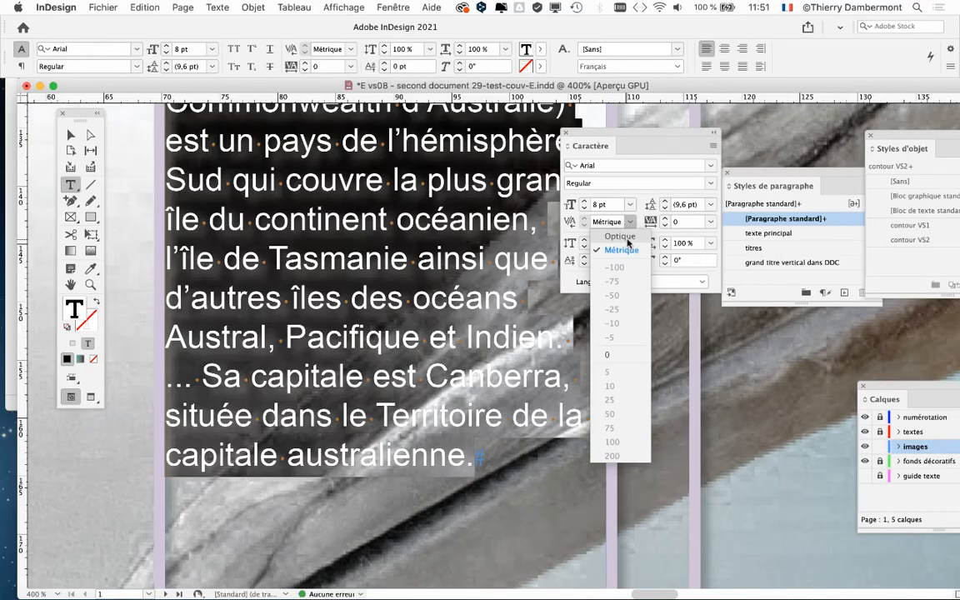
left_click(628, 238)
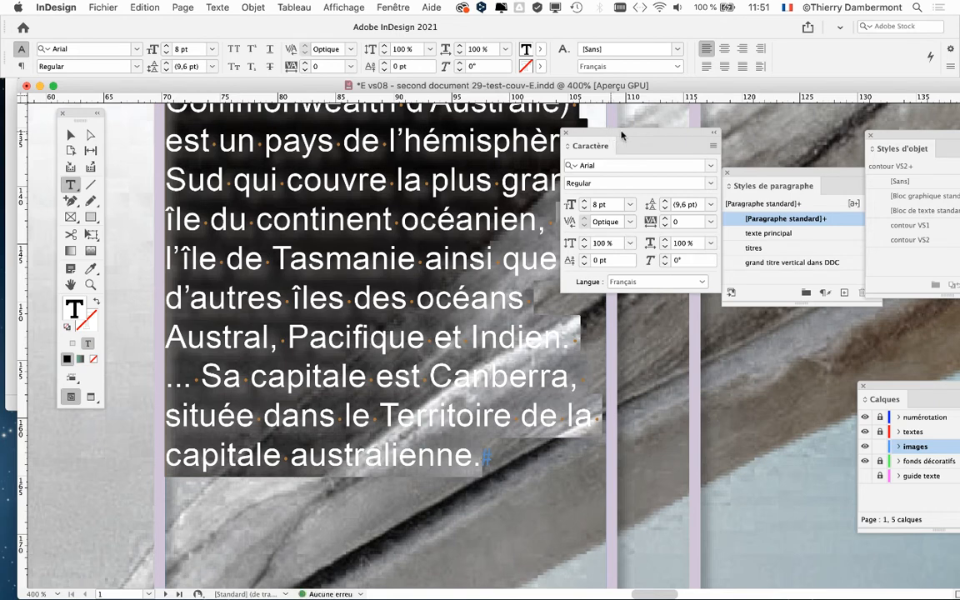
left_click_drag(620, 135, 679, 122)
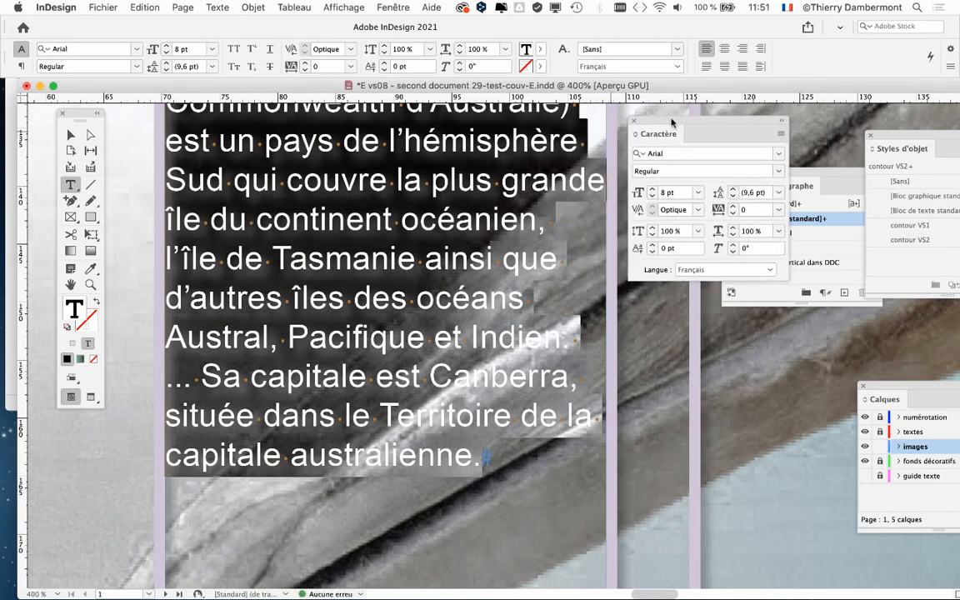
Step: Compare Métrique and Optique kerning on the enlarged body text, ending with Optique applied
left_click(696, 210)
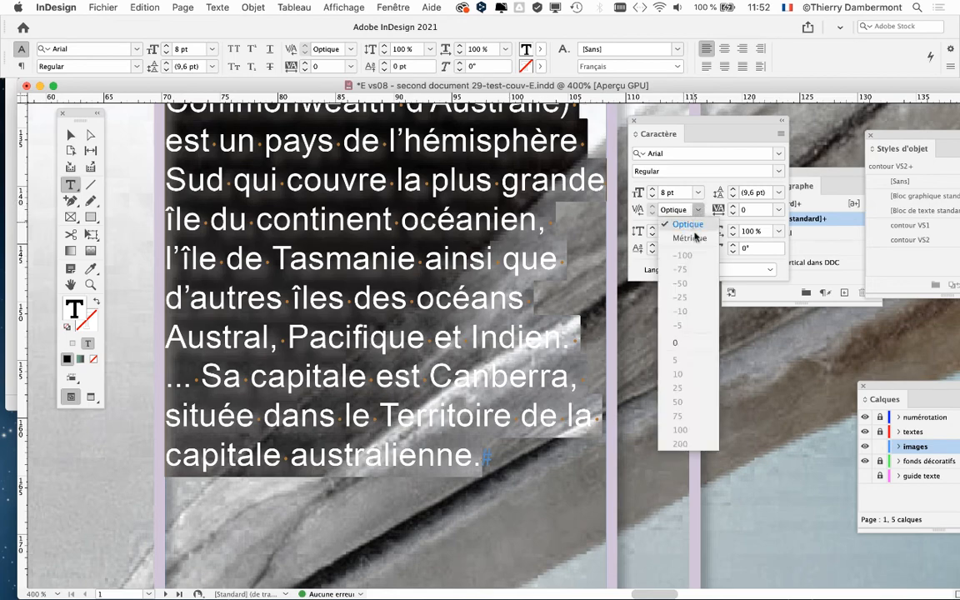
left_click(694, 238)
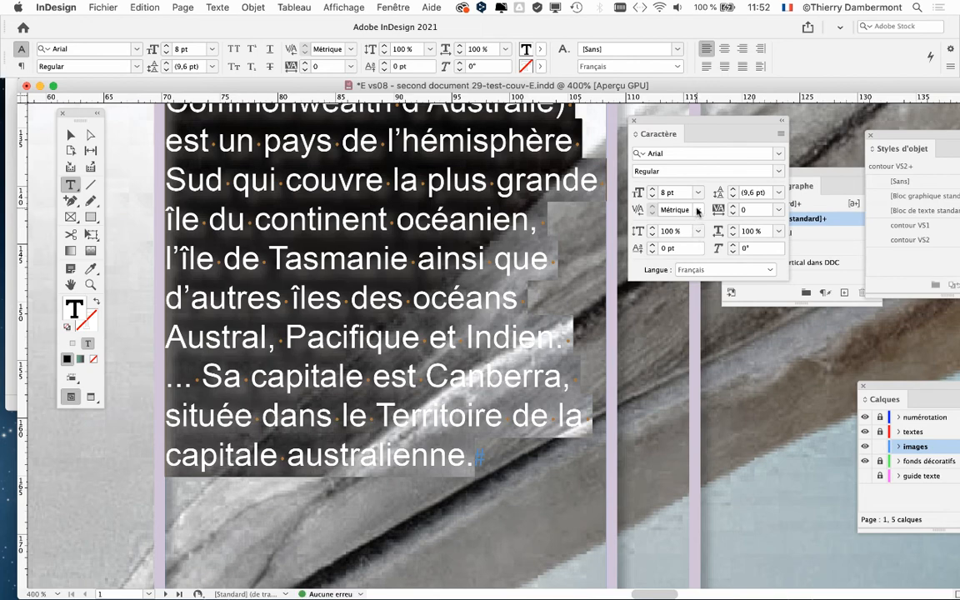
scroll(472, 244, "up", 4)
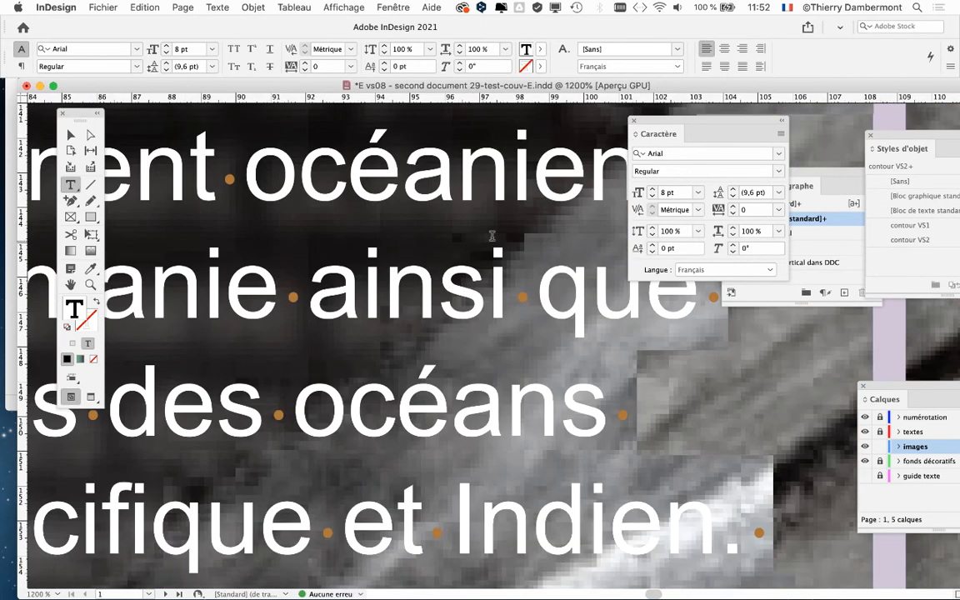
left_click(698, 210)
left_click(688, 225)
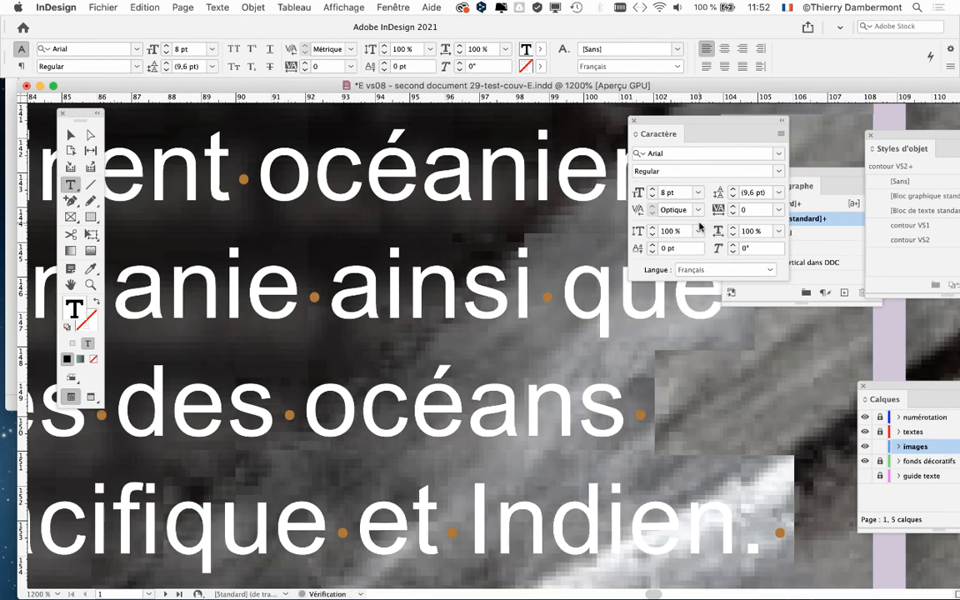
scroll(490, 287, "down", 3)
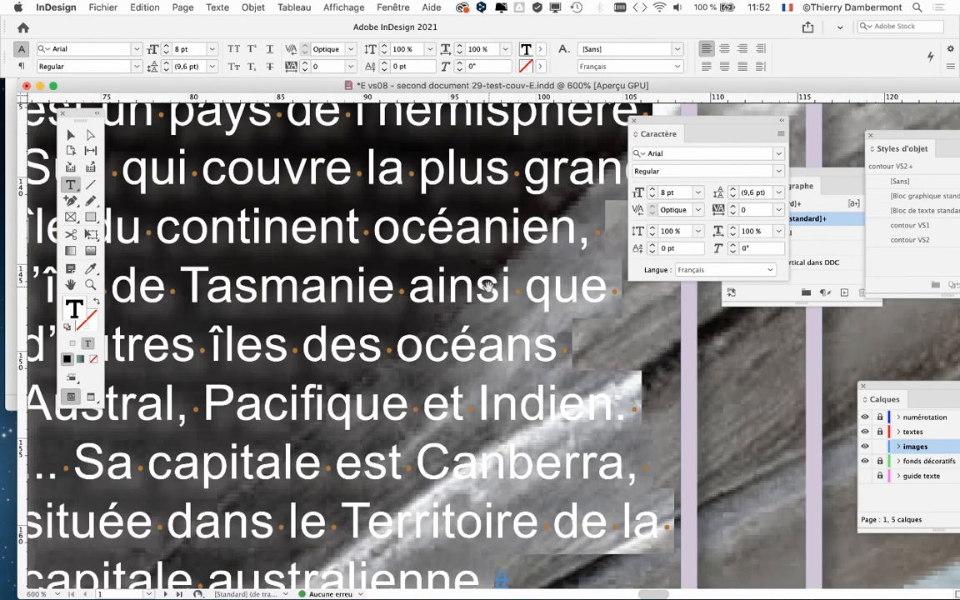
scroll(490, 287, "down", 1)
scroll(490, 286, "up", 1)
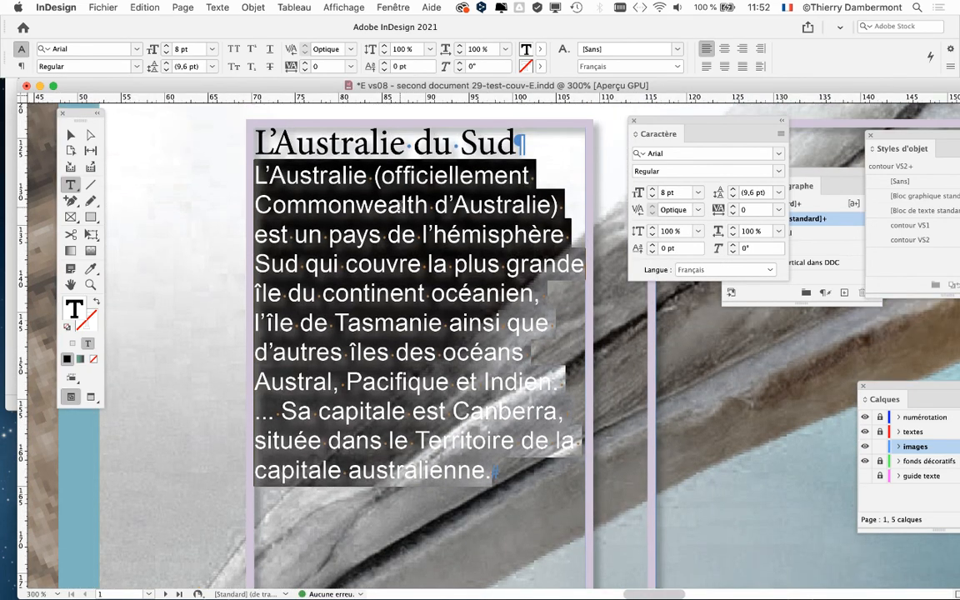
Step: Save the document as a new version named "E vs09 - second document 29-test-couv-E" in the folder Dossier second document 21
left_click(98, 6)
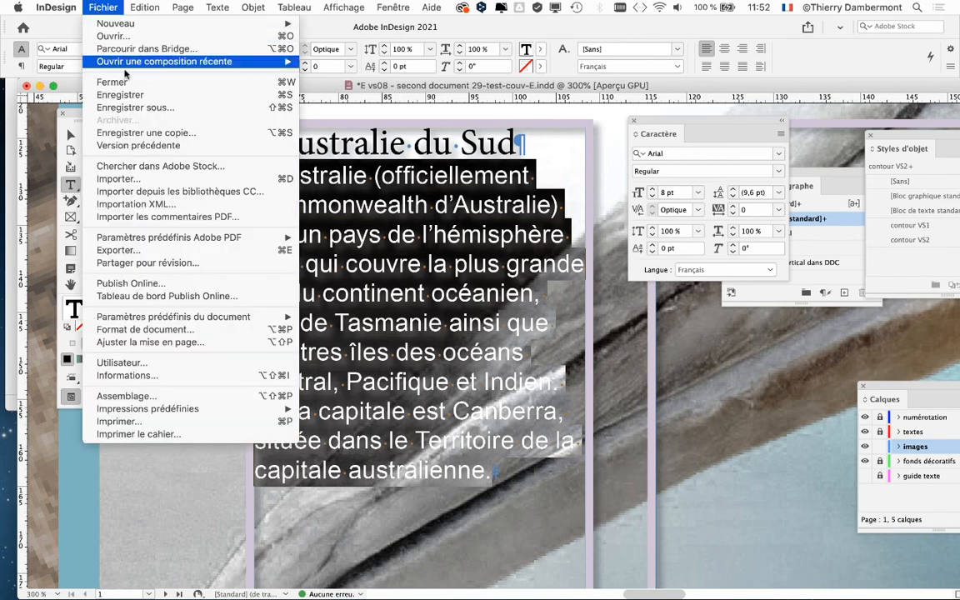
left_click(150, 100)
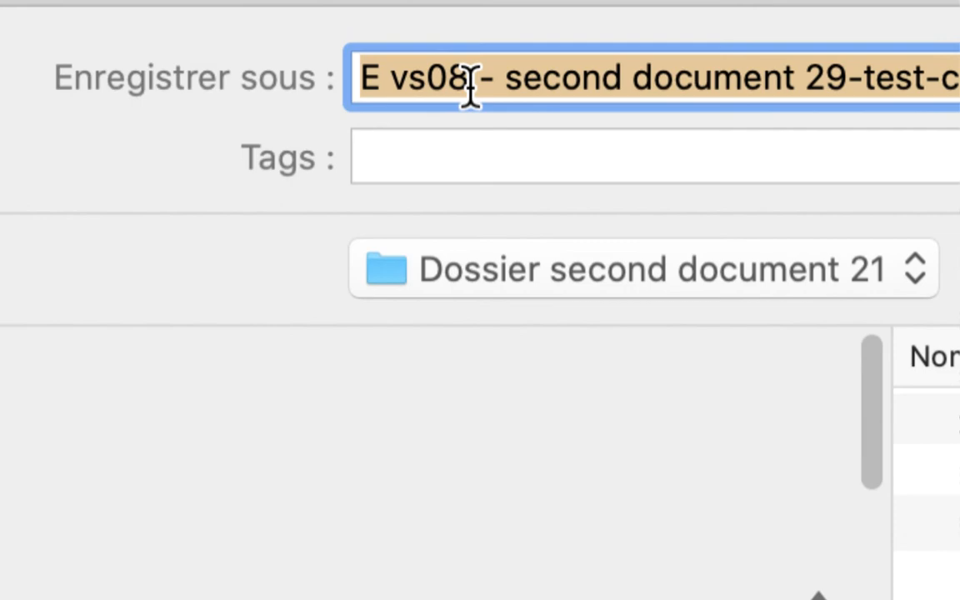
left_click(471, 84)
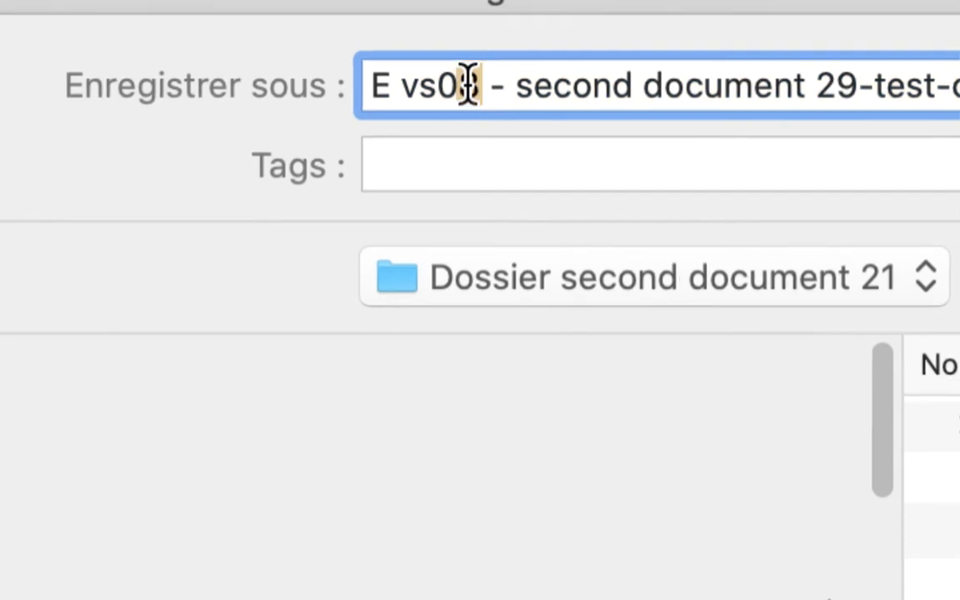
key("shift+Left")
type("9")
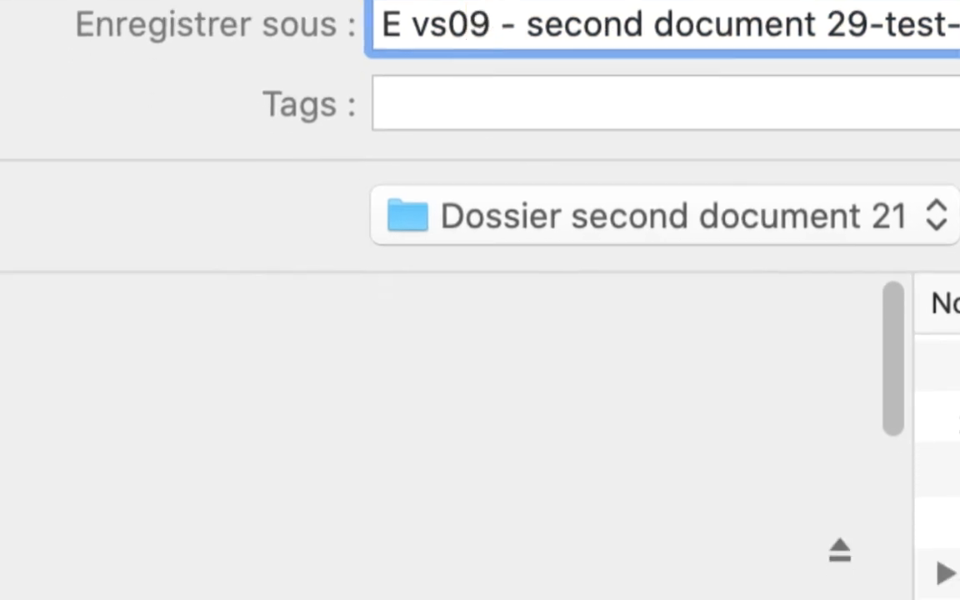